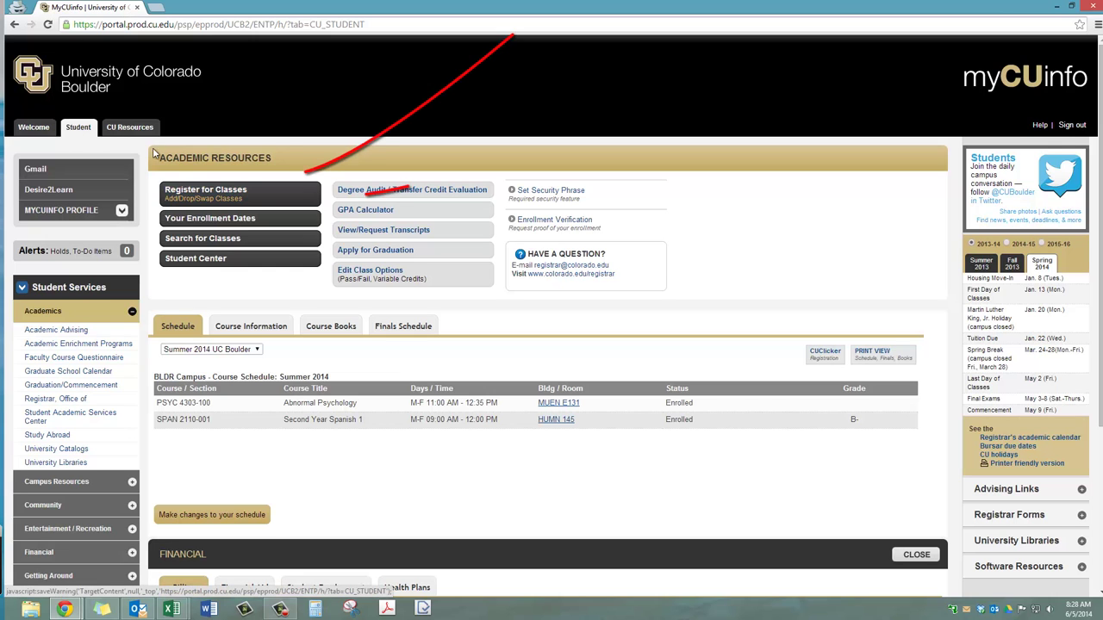
Start class registration for the Fall 2014 UC Boulder term to reach Add Classes
{"action": "left_click", "coordinate": [197, 197]}
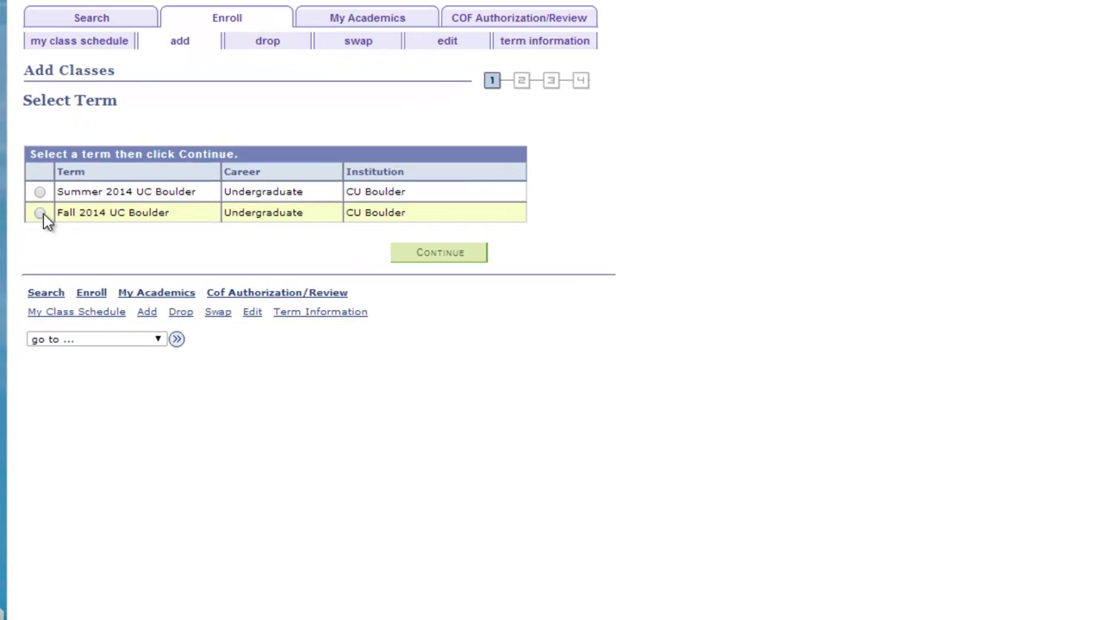
{"action": "left_click", "coordinate": [29, 264]}
{"action": "left_click", "coordinate": [457, 263]}
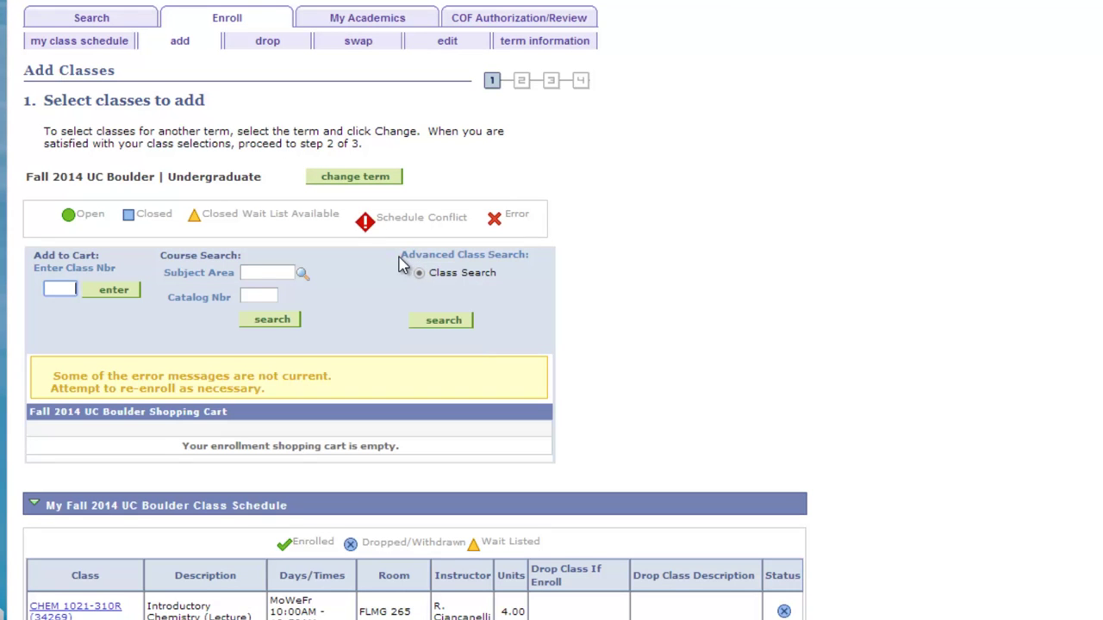
{"action": "left_click_drag", "start_coordinate": [400, 255], "coordinate": [527, 255]}
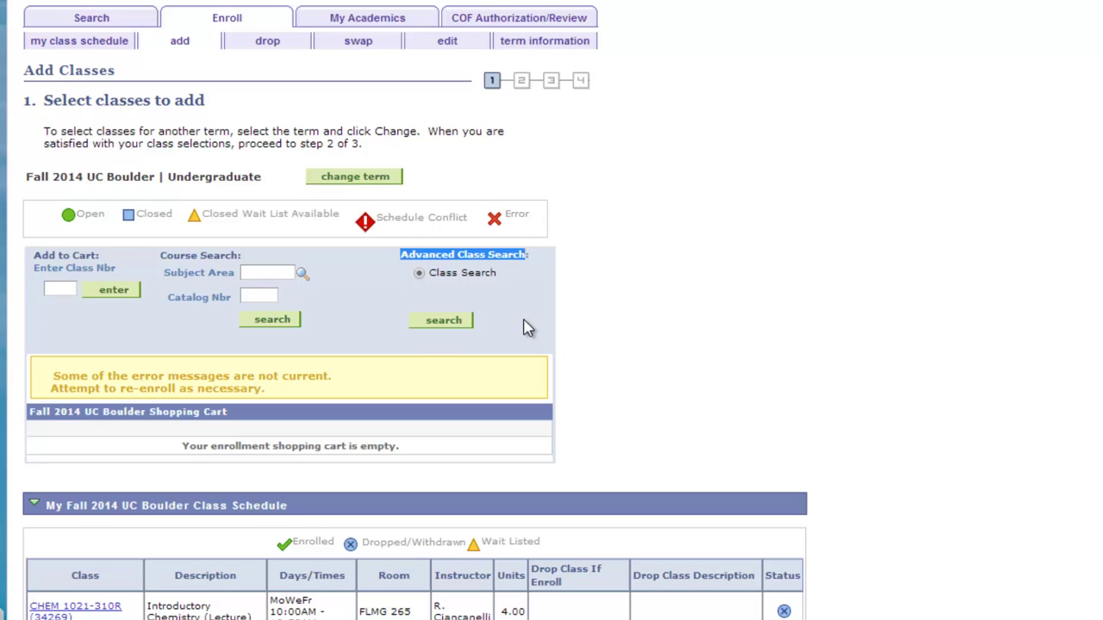
Open the full class search form and set the campus to Boulder Main Campus
{"action": "left_click", "coordinate": [442, 320]}
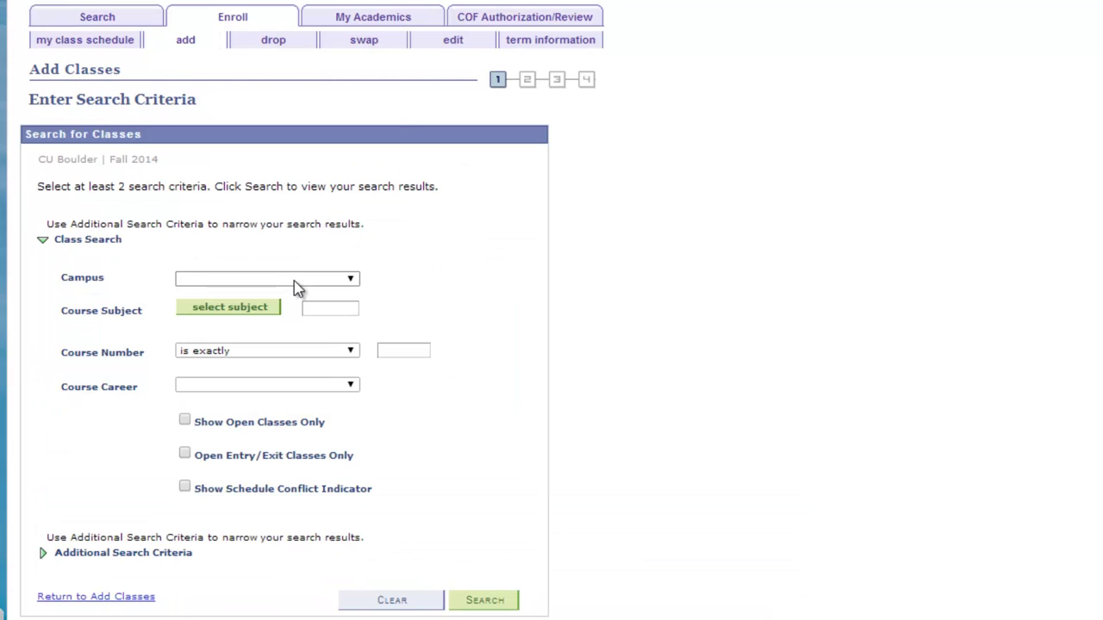
{"action": "left_click", "coordinate": [294, 287]}
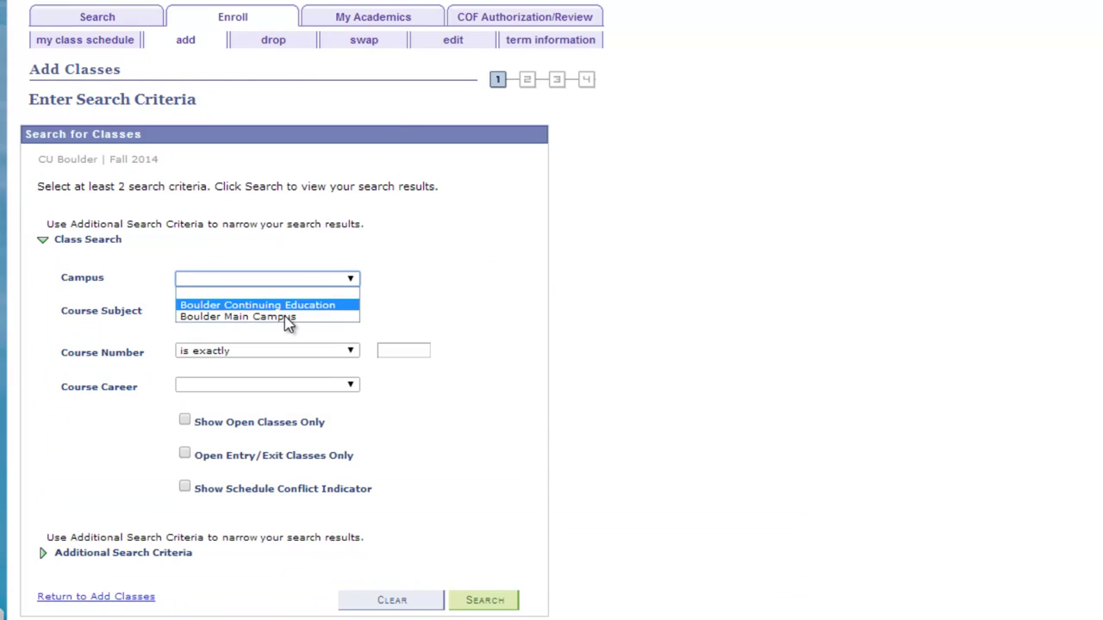
{"action": "left_click", "coordinate": [288, 319]}
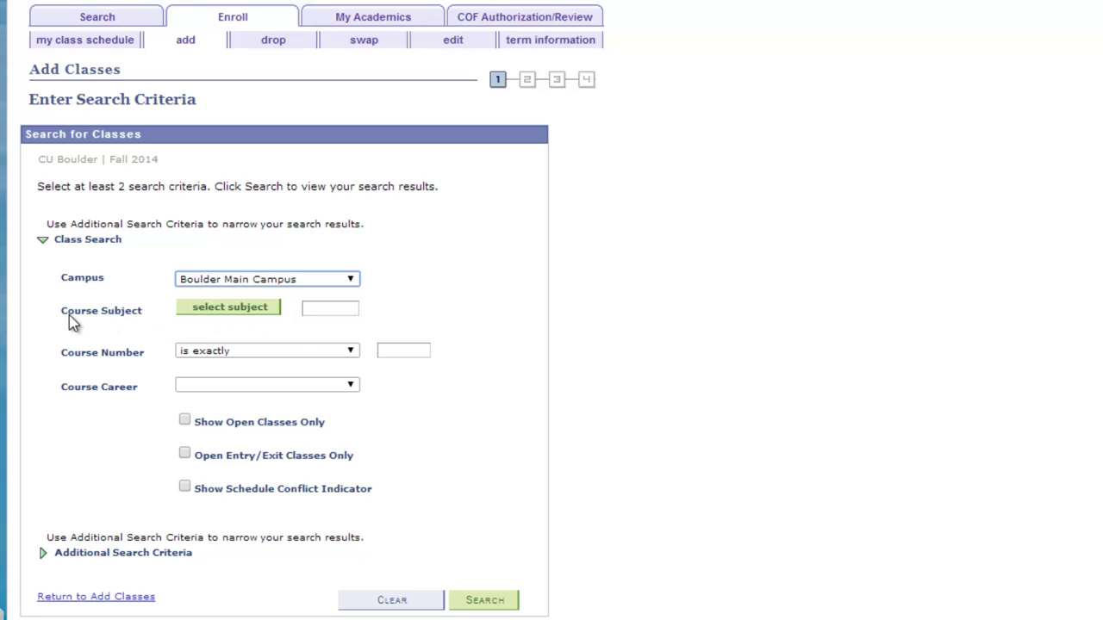
Search for open classes only with subject Anthropology (ANTH)
{"action": "left_click_drag", "start_coordinate": [67, 313], "coordinate": [130, 318]}
{"action": "left_click", "coordinate": [331, 309]}
{"action": "type", "text": "SOCY"}
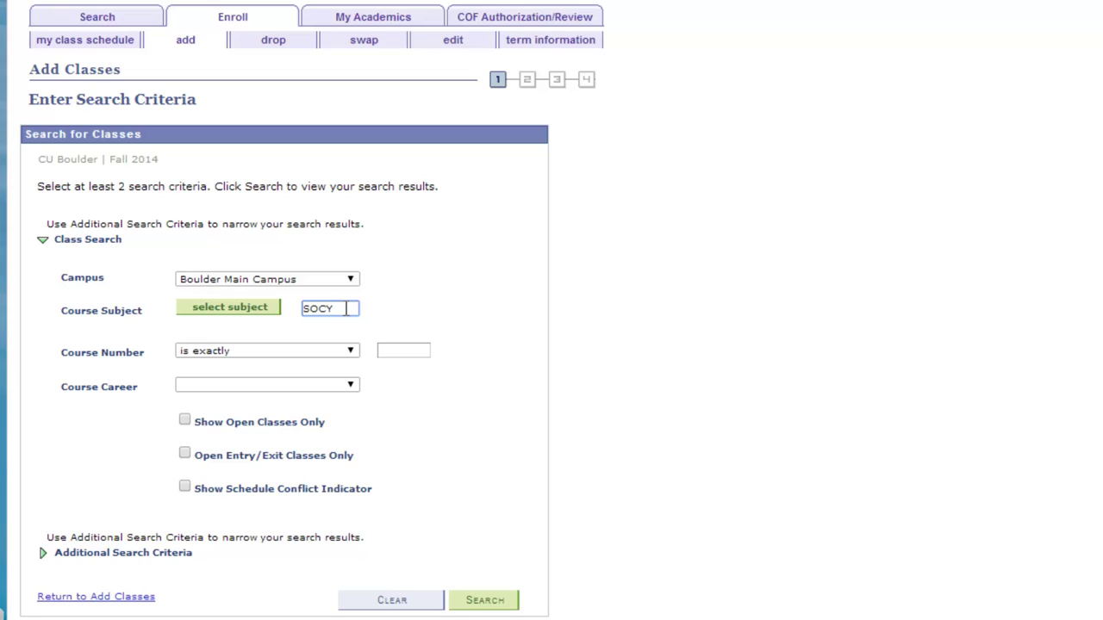
{"action": "left_click_drag", "start_coordinate": [342, 309], "coordinate": [318, 308]}
{"action": "left_click", "coordinate": [448, 317]}
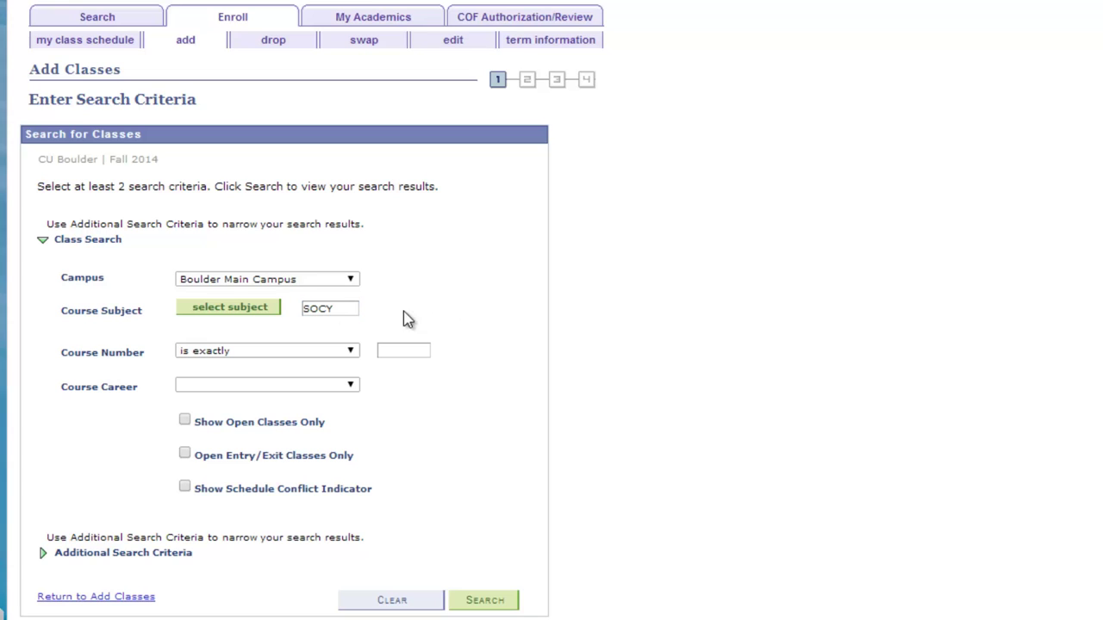
{"action": "left_click", "coordinate": [242, 310]}
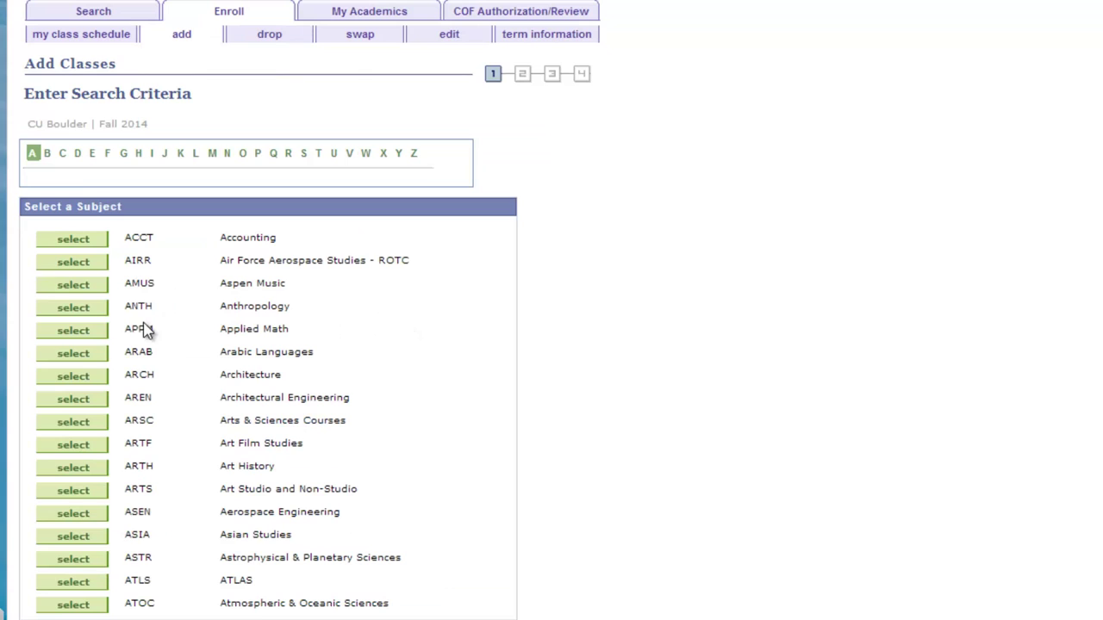
{"action": "left_click", "coordinate": [98, 312]}
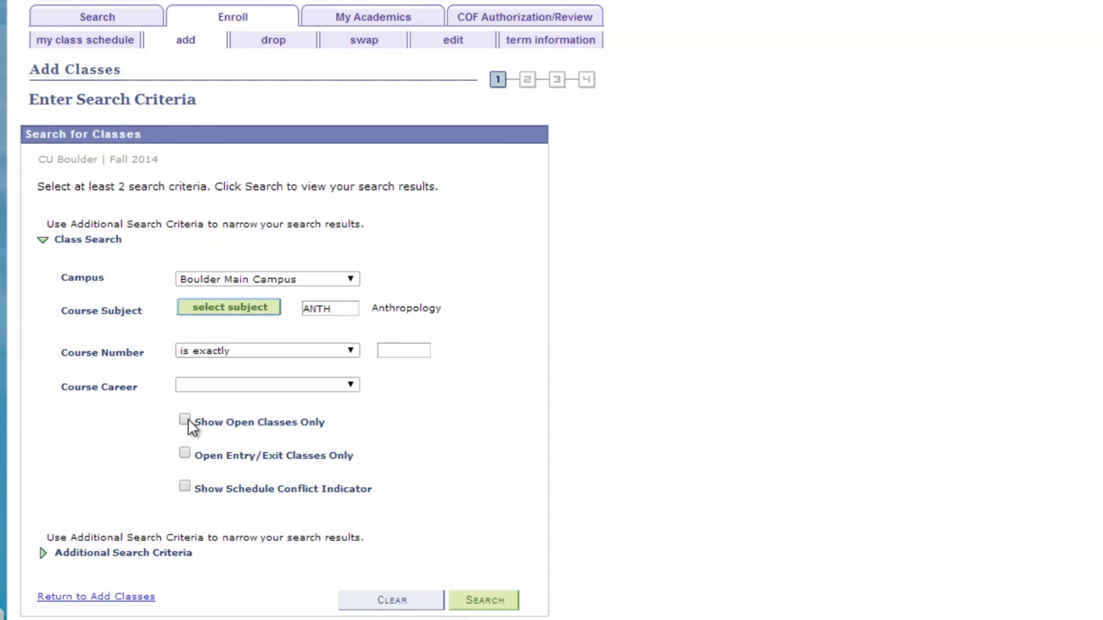
{"action": "left_click", "coordinate": [249, 437]}
{"action": "left_click", "coordinate": [485, 606]}
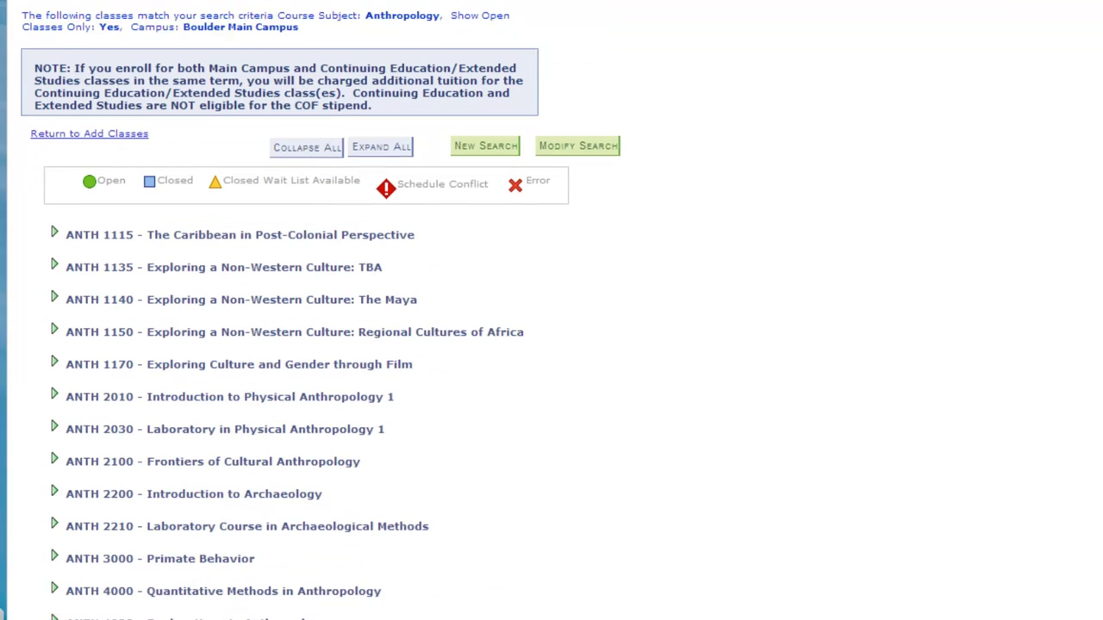
Expand ANTH 1115 to review its MoWeFr 11:00–11:50 AM lecture section, room and 3 open seats
{"action": "scroll", "coordinate": [552, 345], "scroll_direction": "down", "scroll_amount": 1}
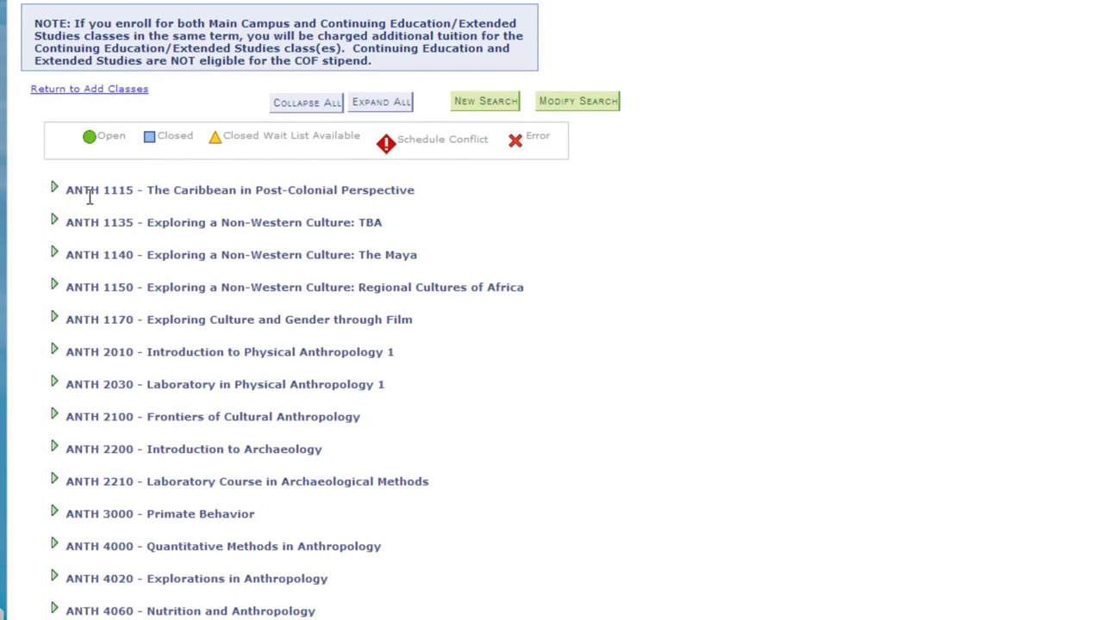
{"action": "left_click", "coordinate": [54, 190]}
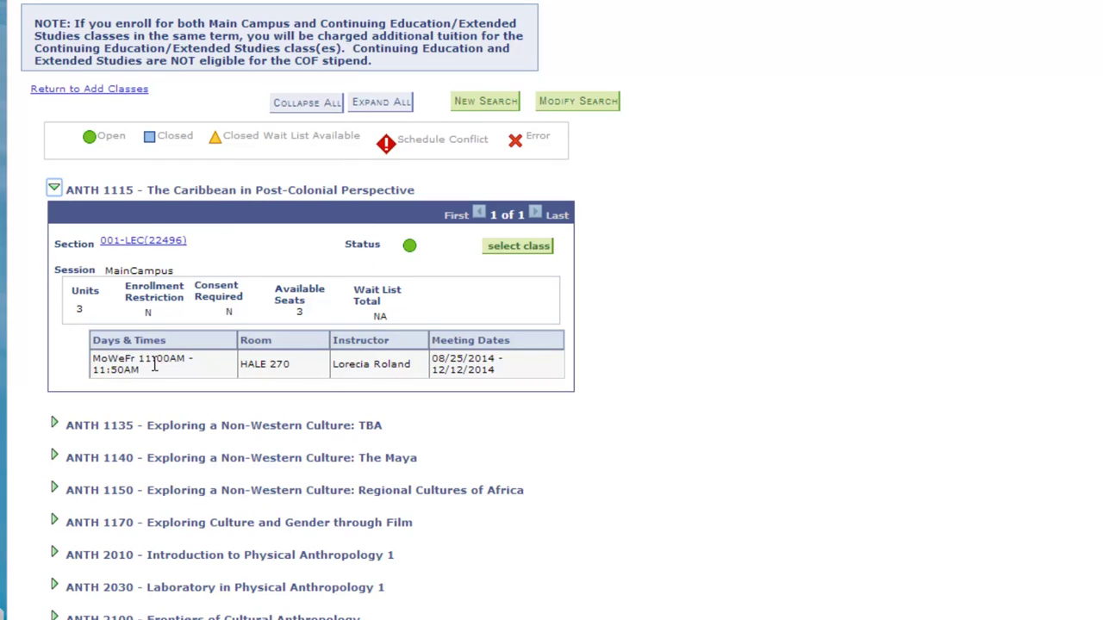
{"action": "left_click_drag", "start_coordinate": [247, 364], "coordinate": [411, 364]}
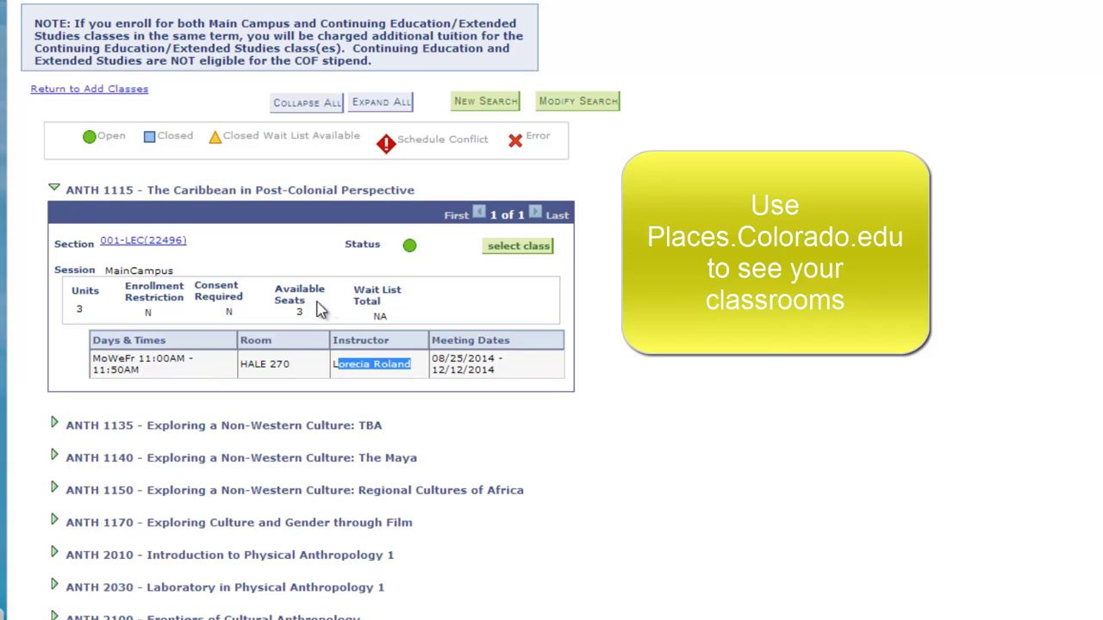
{"action": "left_click_drag", "start_coordinate": [302, 320], "coordinate": [386, 307]}
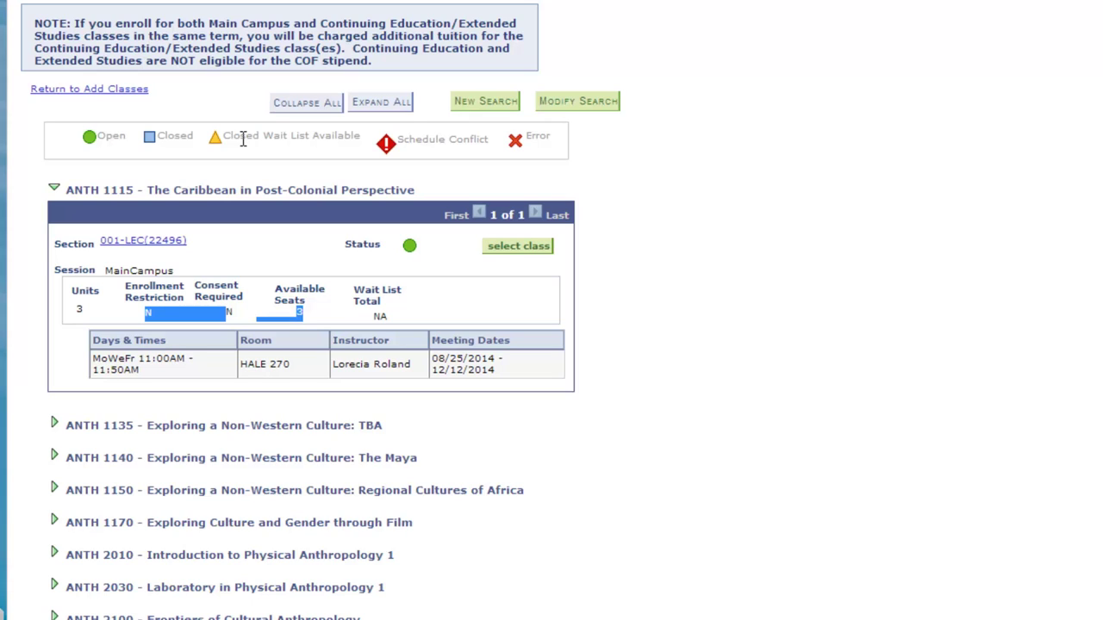
{"action": "left_click", "coordinate": [392, 304]}
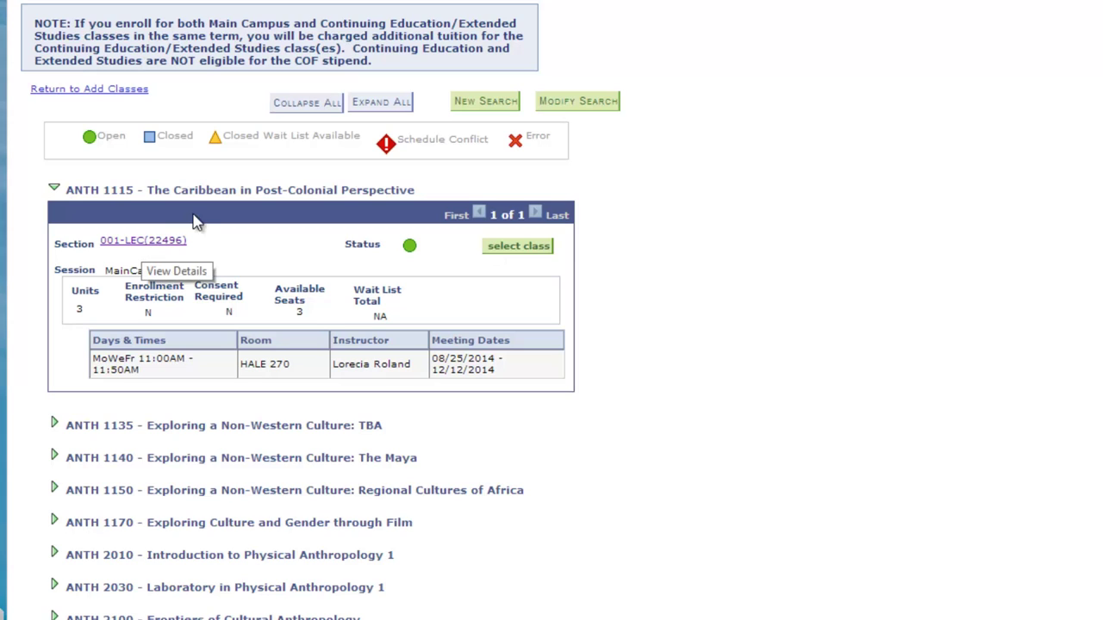
{"action": "left_click_drag", "start_coordinate": [251, 190], "coordinate": [390, 191]}
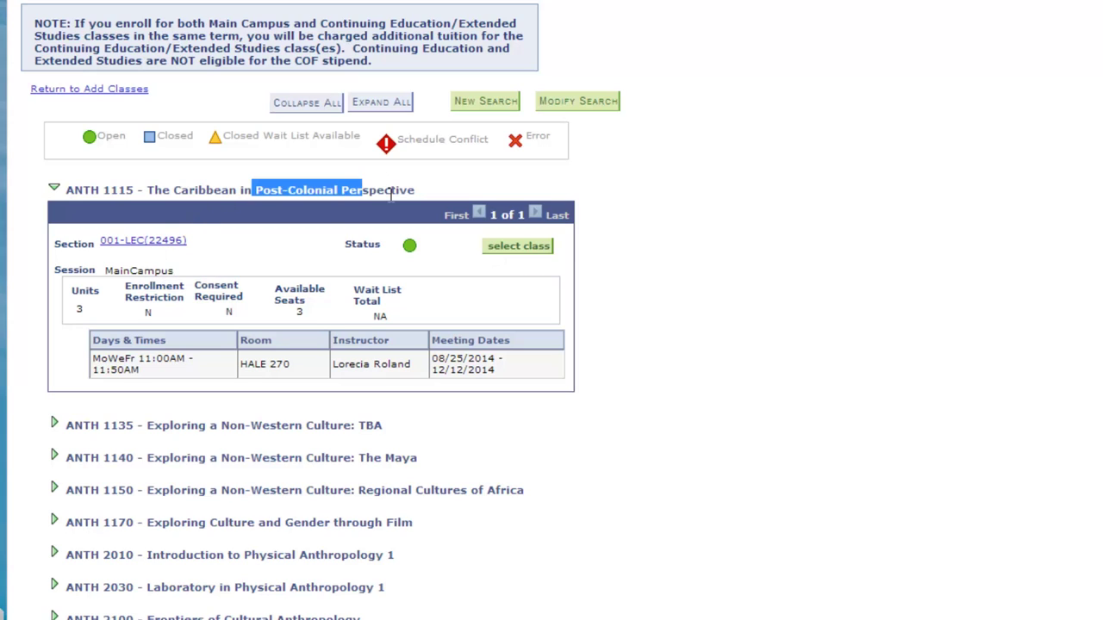
Review ANTH 1115-001's class details and course description, then go back to the Anthropology results
{"action": "left_click", "coordinate": [131, 243]}
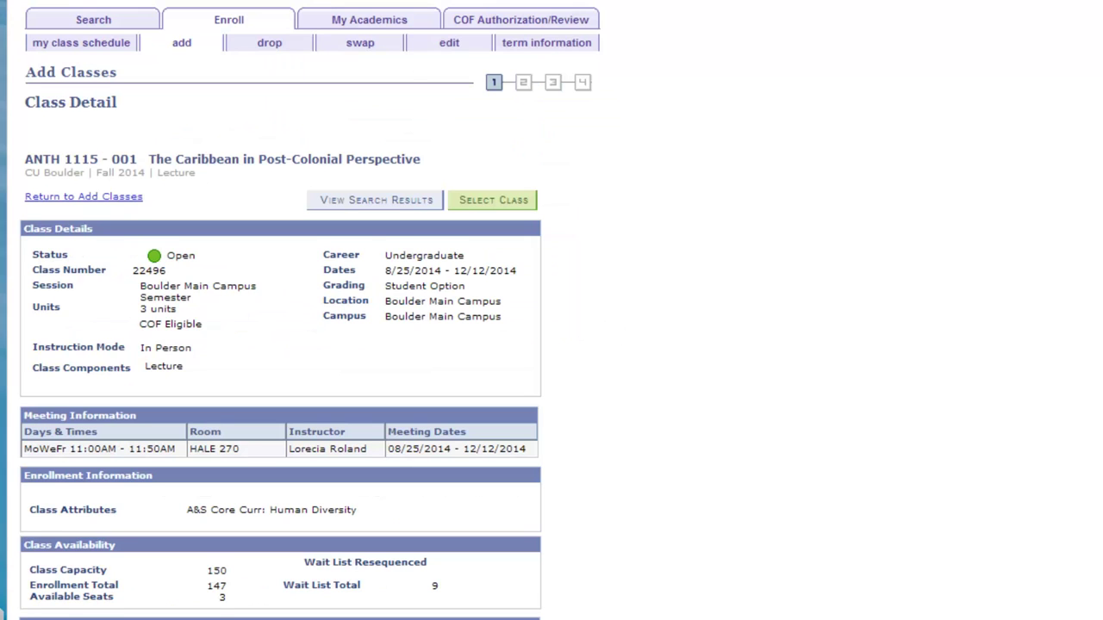
{"action": "scroll", "coordinate": [871, 423], "scroll_direction": "down", "scroll_amount": 3}
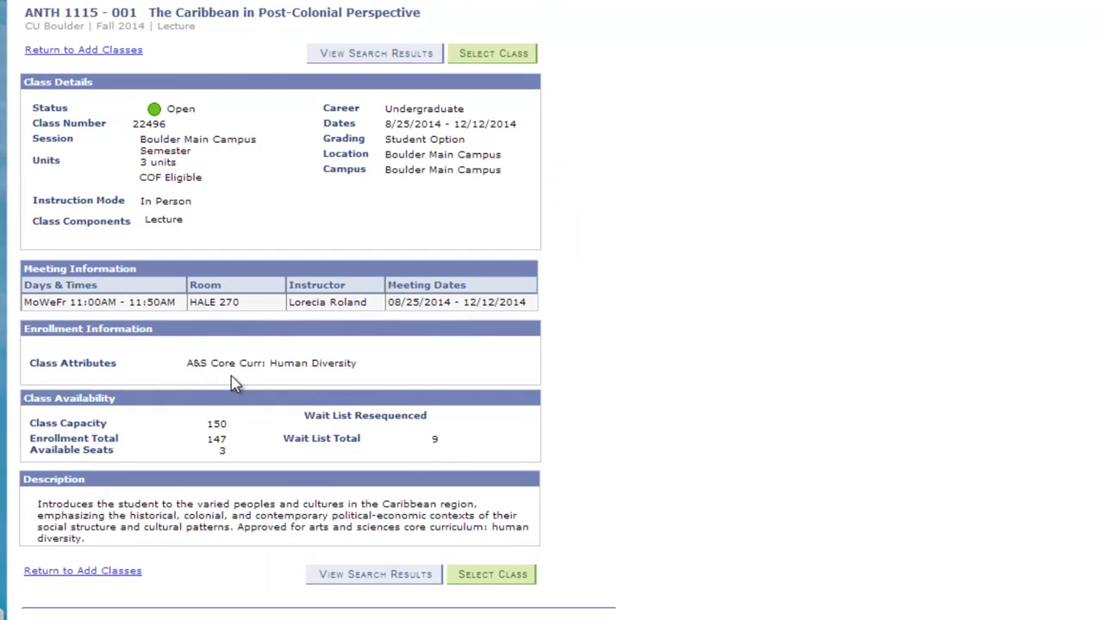
{"action": "left_click_drag", "start_coordinate": [185, 364], "coordinate": [336, 364]}
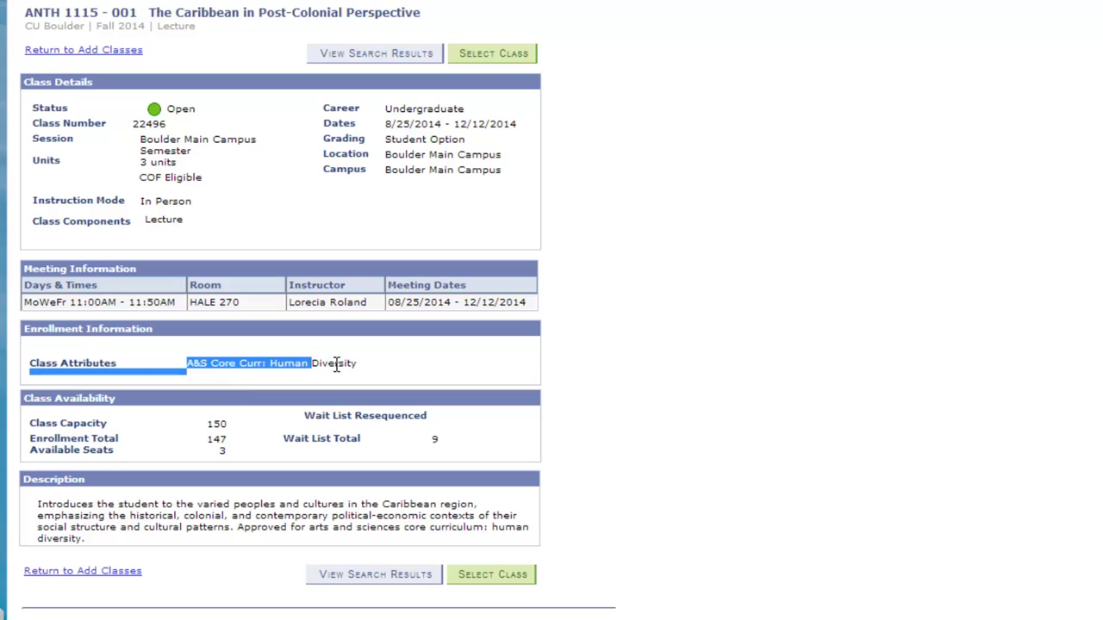
{"action": "left_click", "coordinate": [358, 390]}
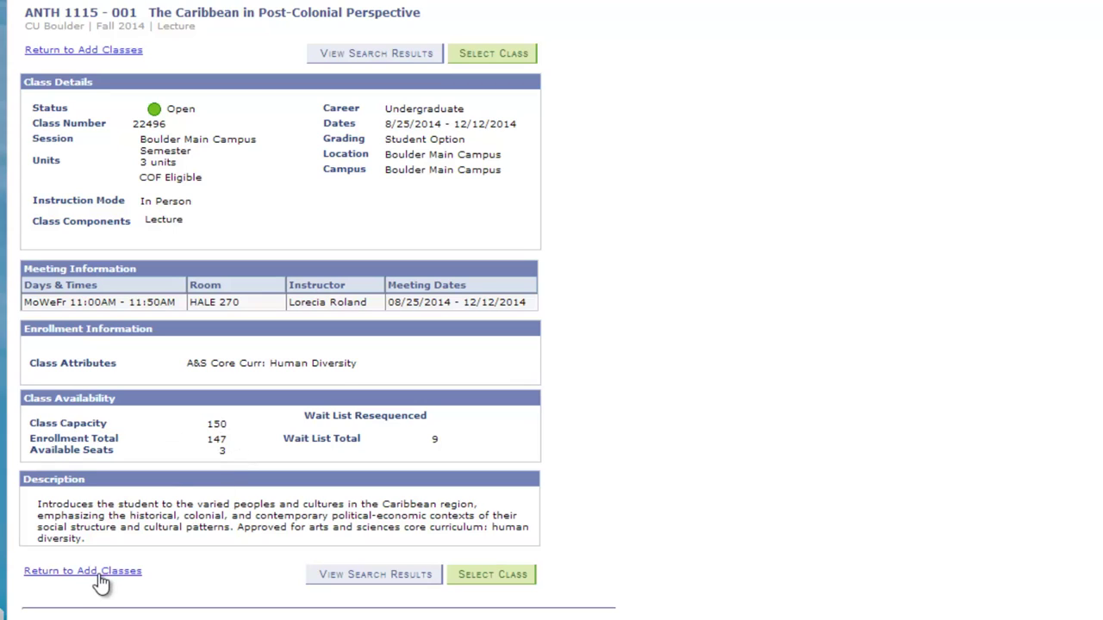
{"action": "left_click_drag", "start_coordinate": [38, 505], "coordinate": [251, 529]}
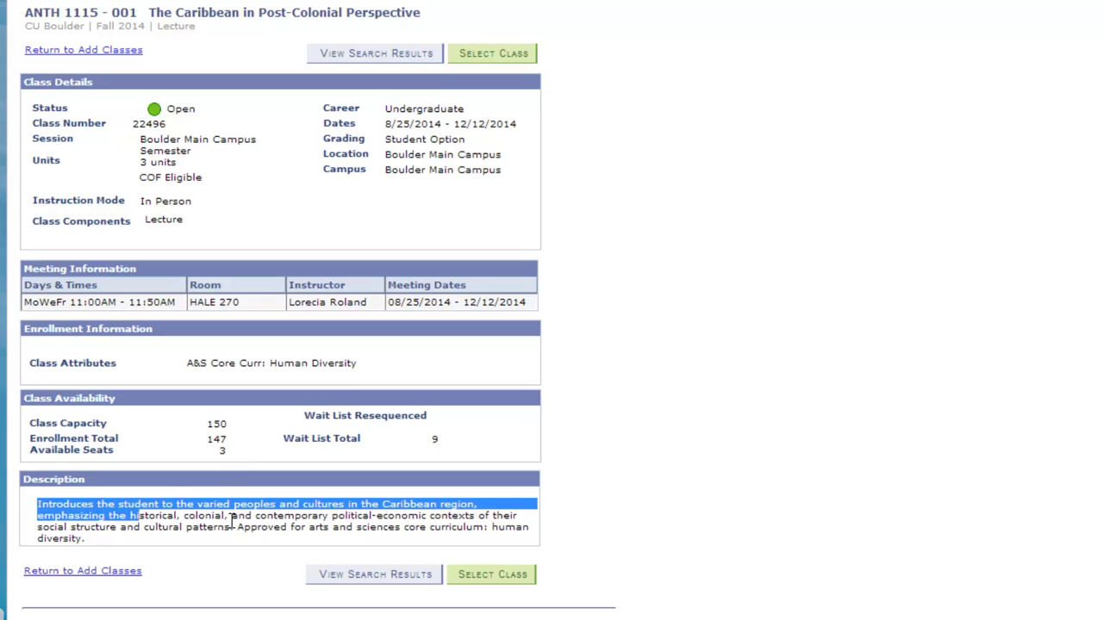
{"action": "left_click", "coordinate": [394, 55]}
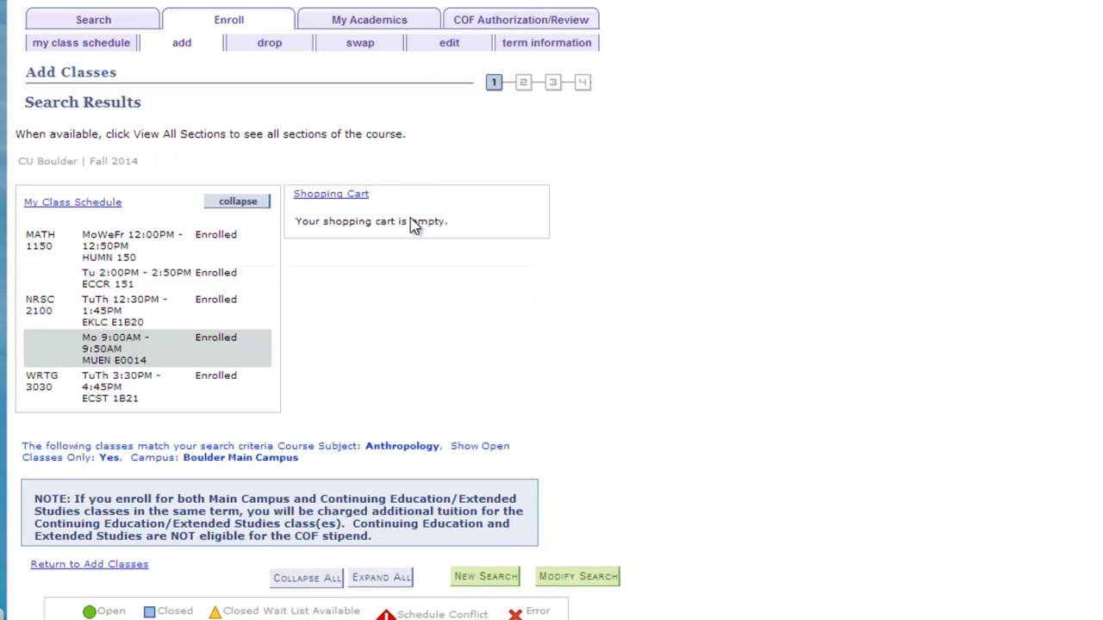
Scroll past ANTH 1135, 2010 and 3000, then expand ANTH 1170's two lecture sections
{"action": "scroll", "coordinate": [796, 337], "scroll_direction": "down", "scroll_amount": 3}
{"action": "scroll", "coordinate": [795, 337], "scroll_direction": "down", "scroll_amount": 5}
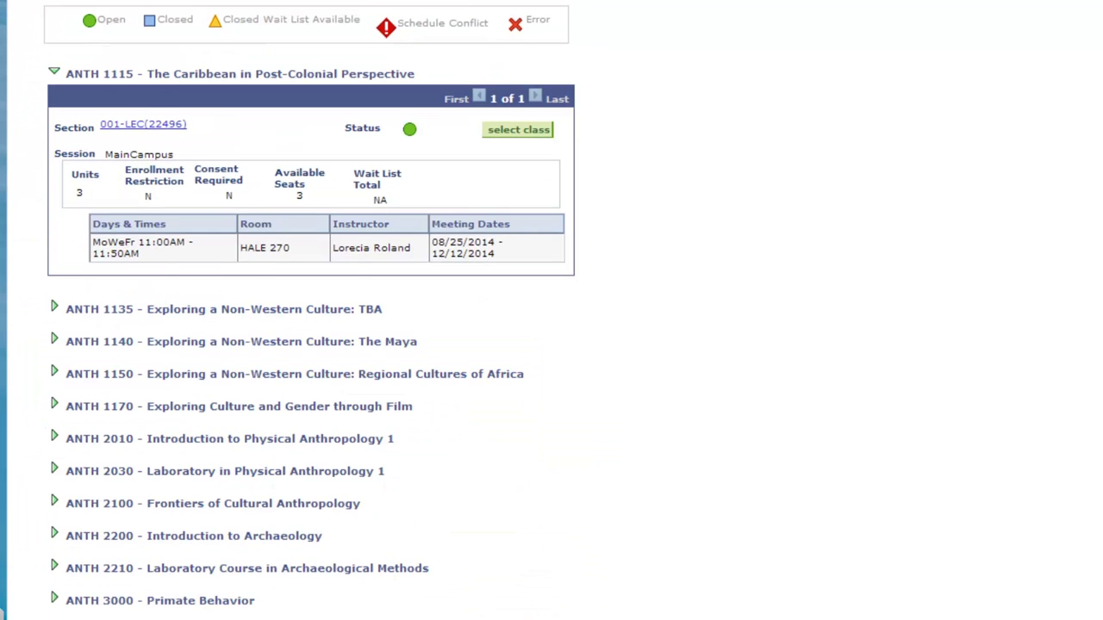
{"action": "scroll", "coordinate": [556, 440], "scroll_direction": "down", "scroll_amount": 1}
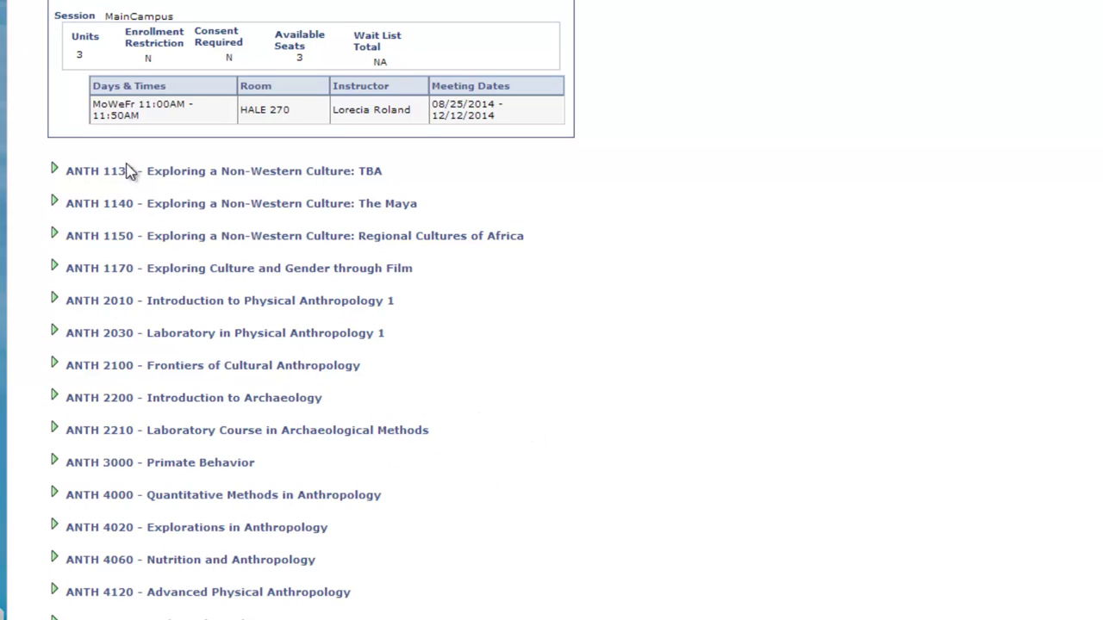
{"action": "left_click_drag", "start_coordinate": [101, 170], "coordinate": [134, 172]}
{"action": "left_click_drag", "start_coordinate": [102, 300], "coordinate": [143, 301]}
{"action": "left_click_drag", "start_coordinate": [103, 462], "coordinate": [143, 463]}
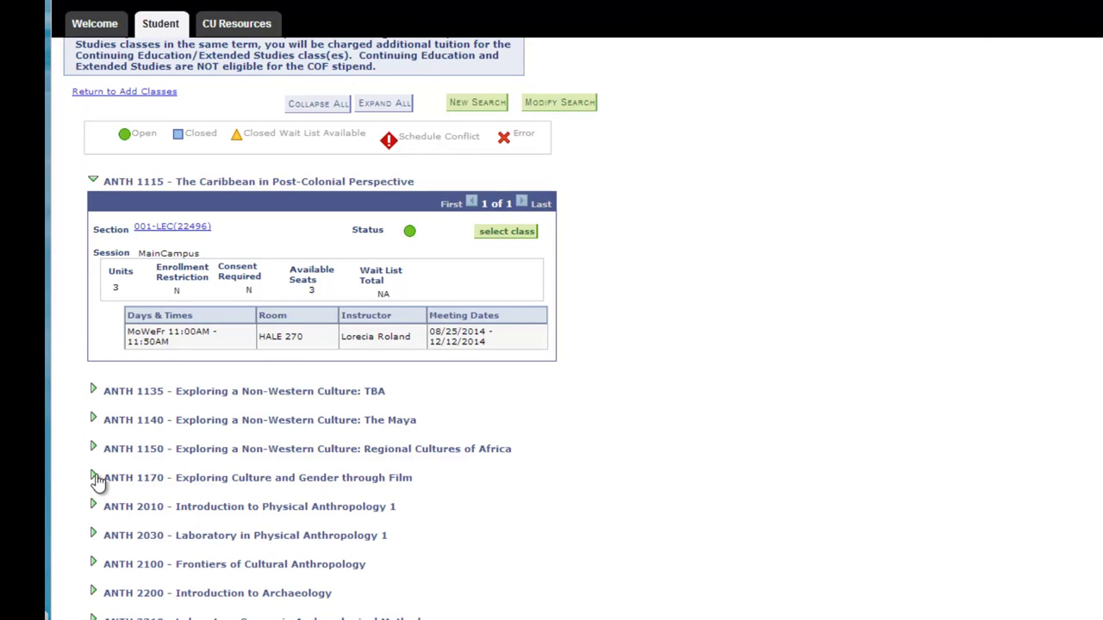
{"action": "left_click", "coordinate": [93, 476]}
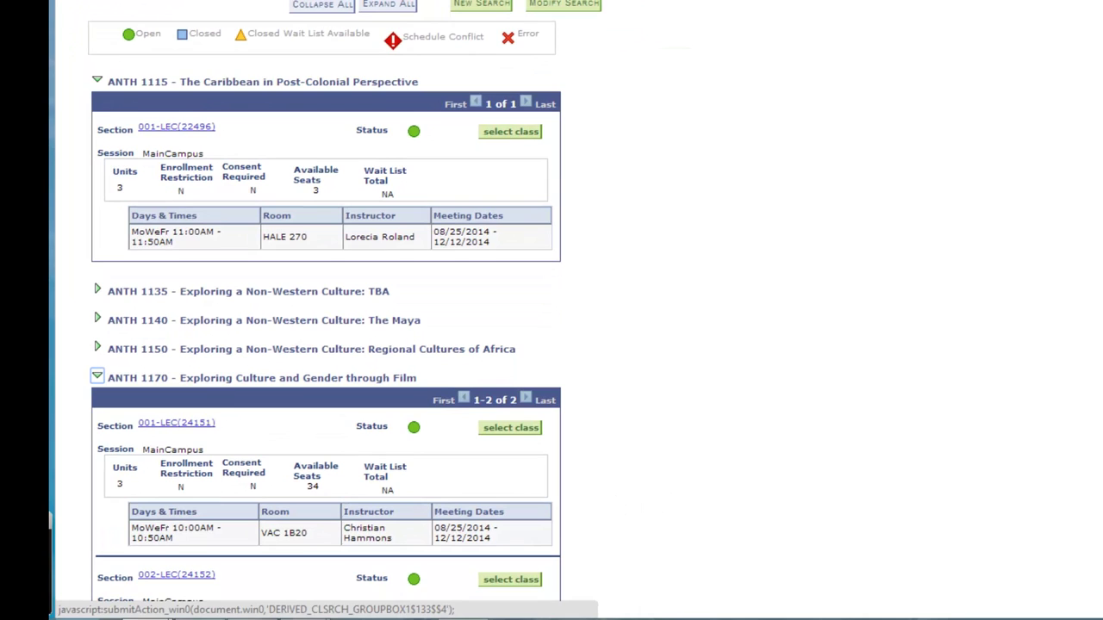
{"action": "scroll", "coordinate": [326, 345], "scroll_direction": "down", "scroll_amount": 2}
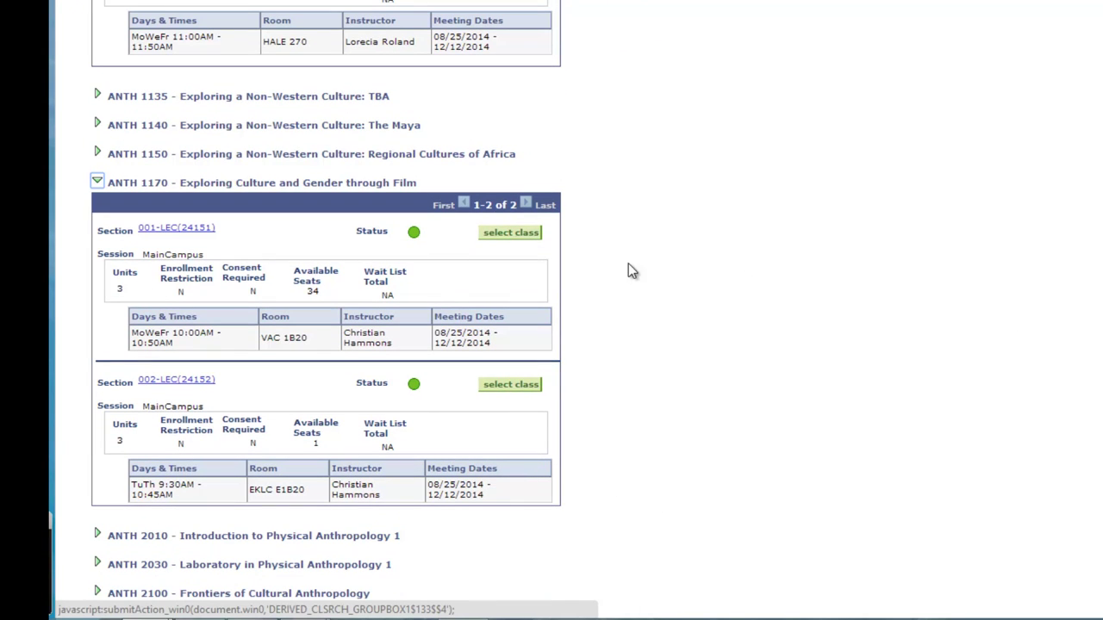
Add ANTH 1170 lecture section 001 to the Fall 2014 shopping cart
{"action": "left_click", "coordinate": [510, 241]}
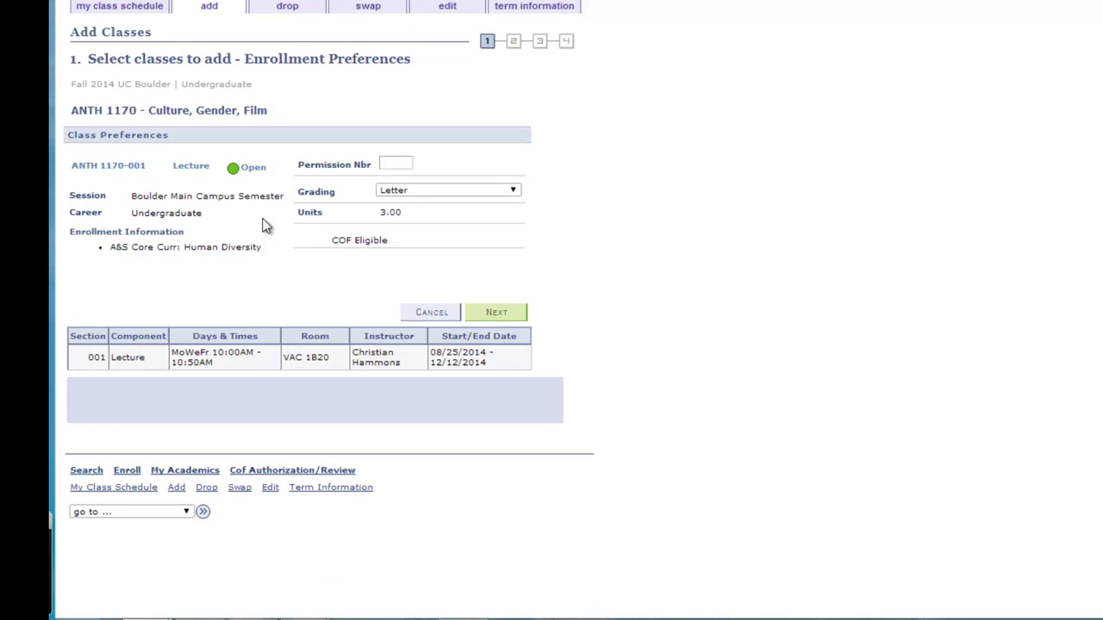
{"action": "left_click", "coordinate": [498, 314]}
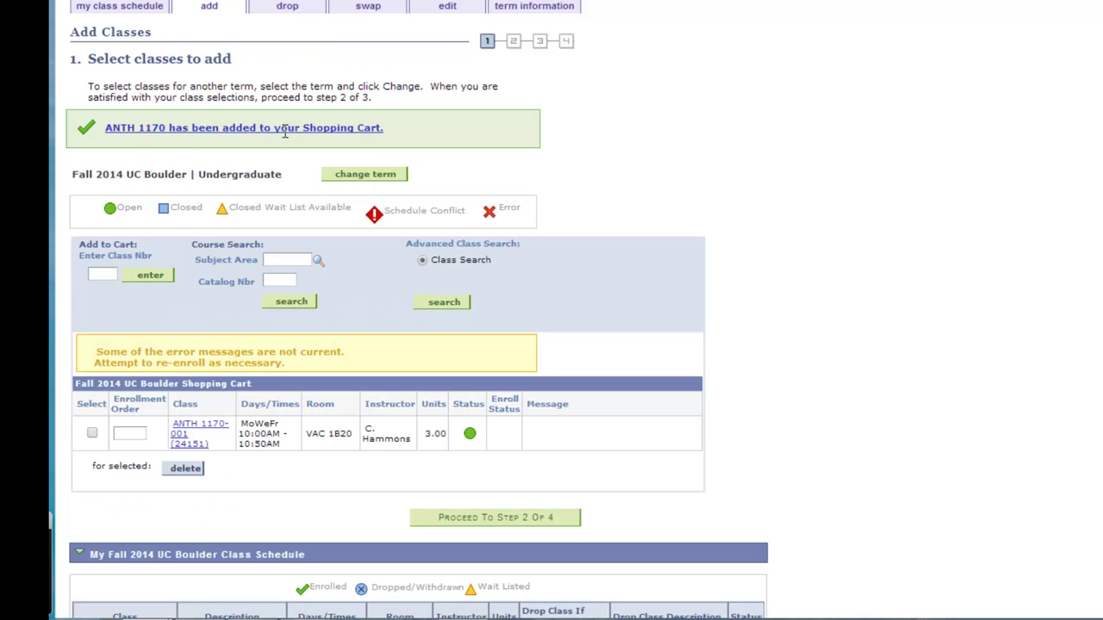
{"action": "left_click_drag", "start_coordinate": [105, 128], "coordinate": [294, 134]}
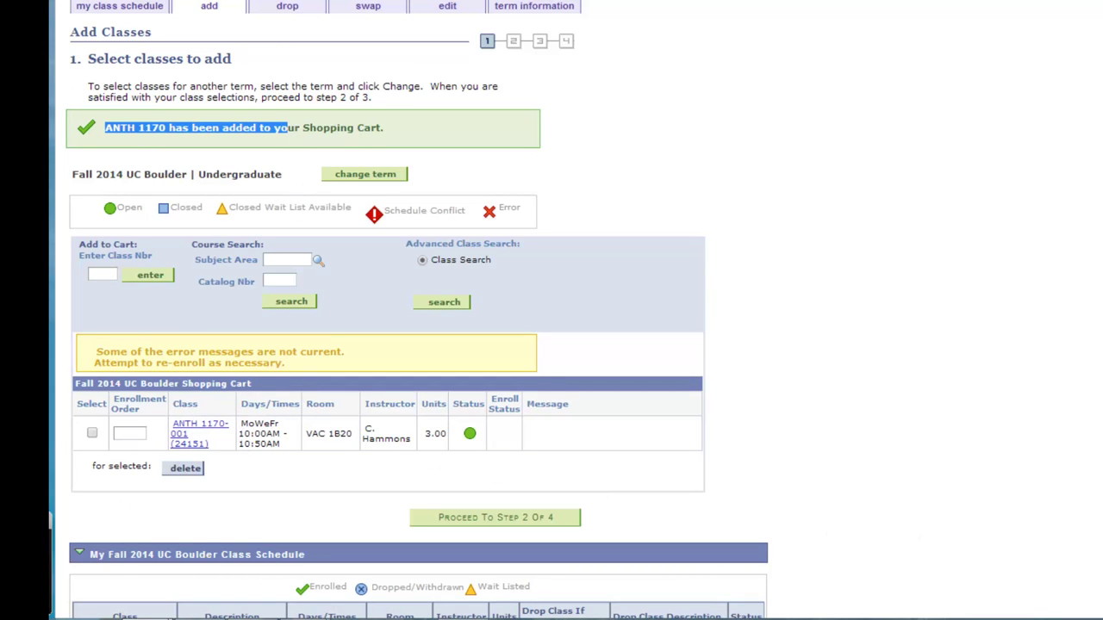
{"action": "scroll", "coordinate": [991, 452], "scroll_direction": "down", "scroll_amount": 2}
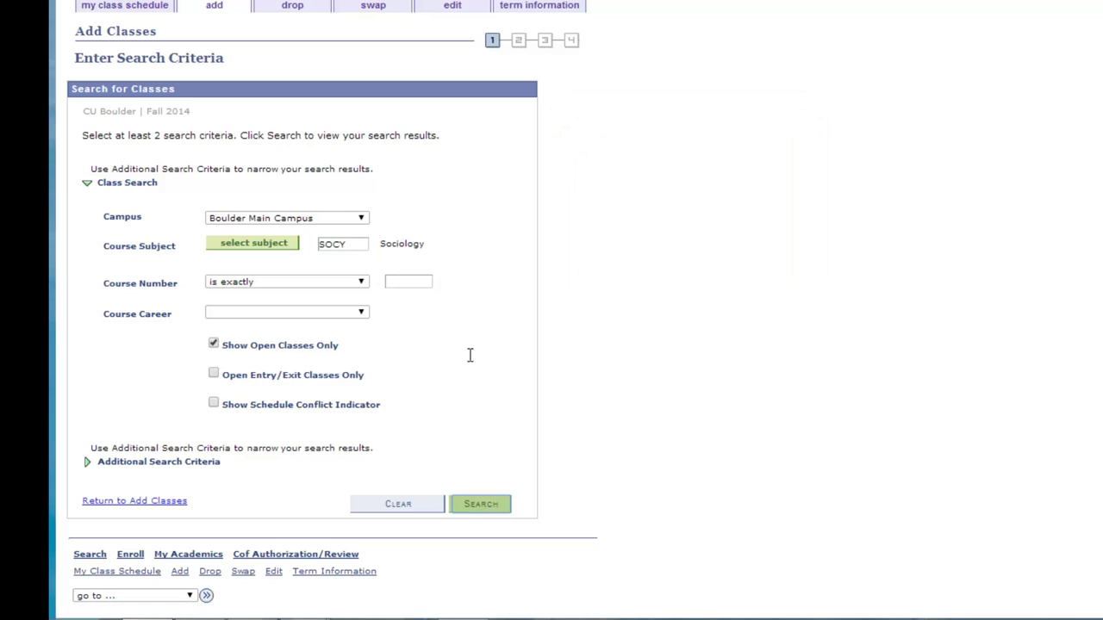
Expand SOCY 1001 Introduction to Sociology and review its sections, including lecture 100's instructor
{"action": "scroll", "coordinate": [629, 209], "scroll_direction": "down", "scroll_amount": 2}
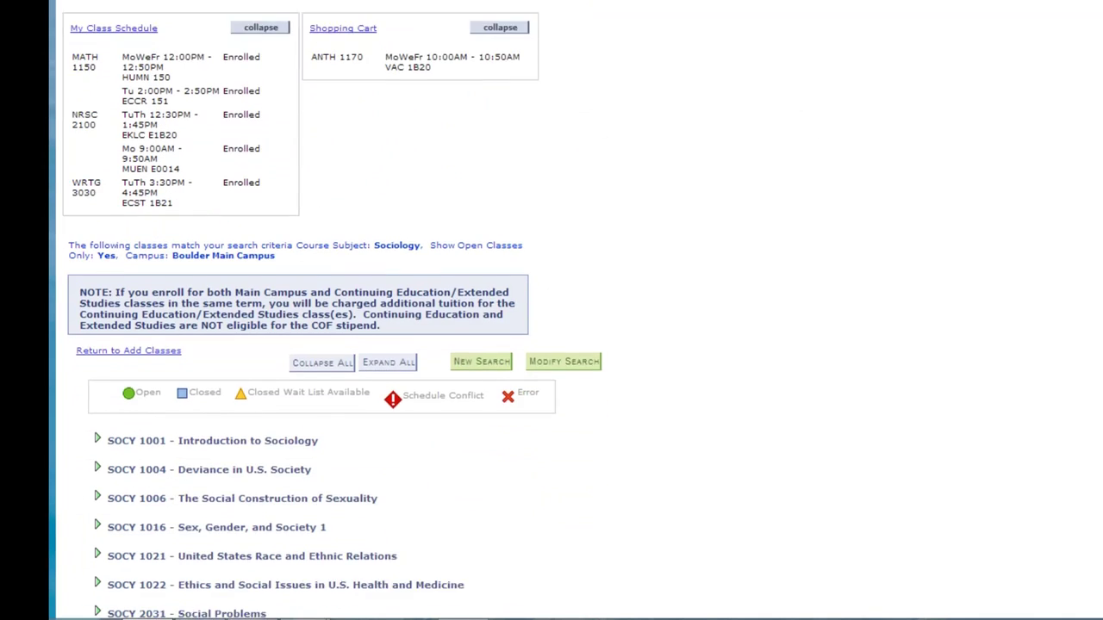
{"action": "scroll", "coordinate": [629, 209], "scroll_direction": "down", "scroll_amount": 3}
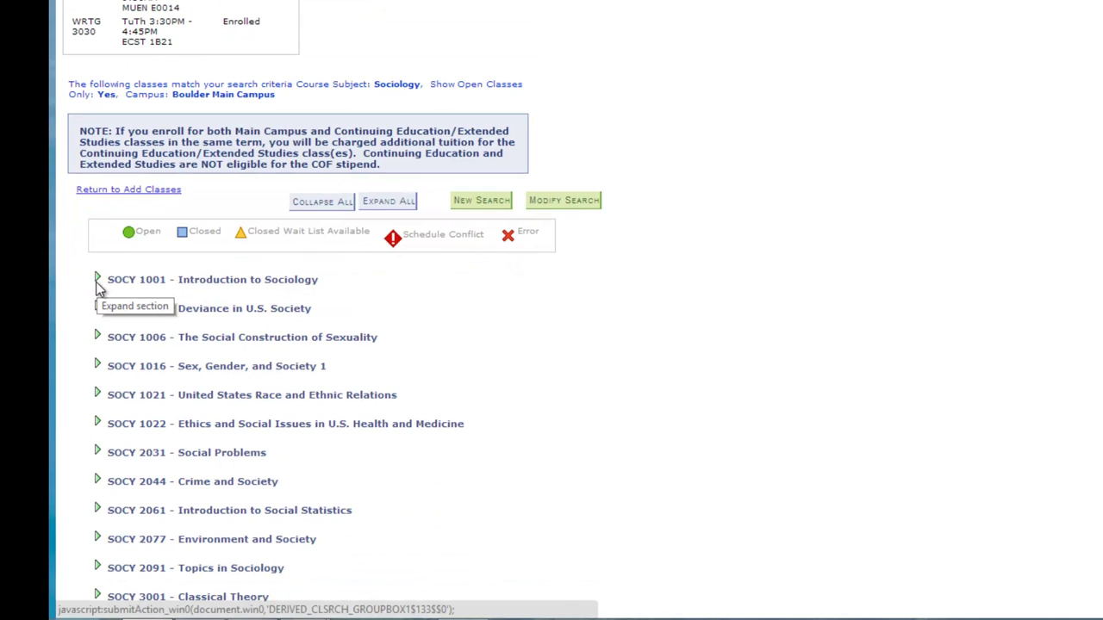
{"action": "left_click", "coordinate": [97, 281]}
{"action": "scroll", "coordinate": [97, 281], "scroll_direction": "down", "scroll_amount": 5}
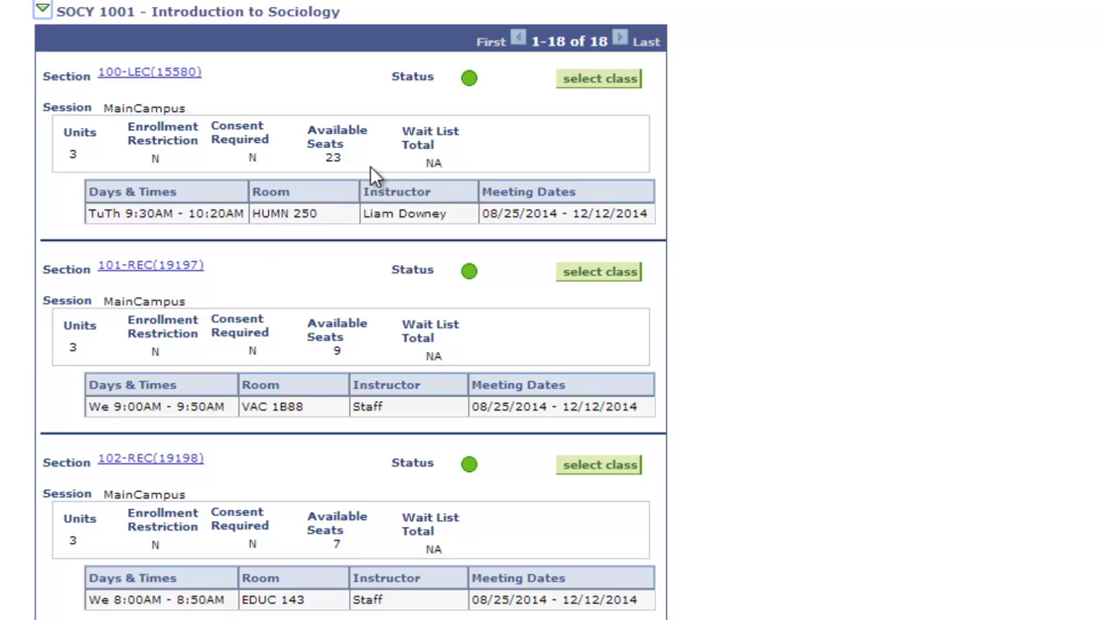
{"action": "left_click_drag", "start_coordinate": [369, 215], "coordinate": [394, 219]}
{"action": "scroll", "coordinate": [351, 310], "scroll_direction": "down", "scroll_amount": 3}
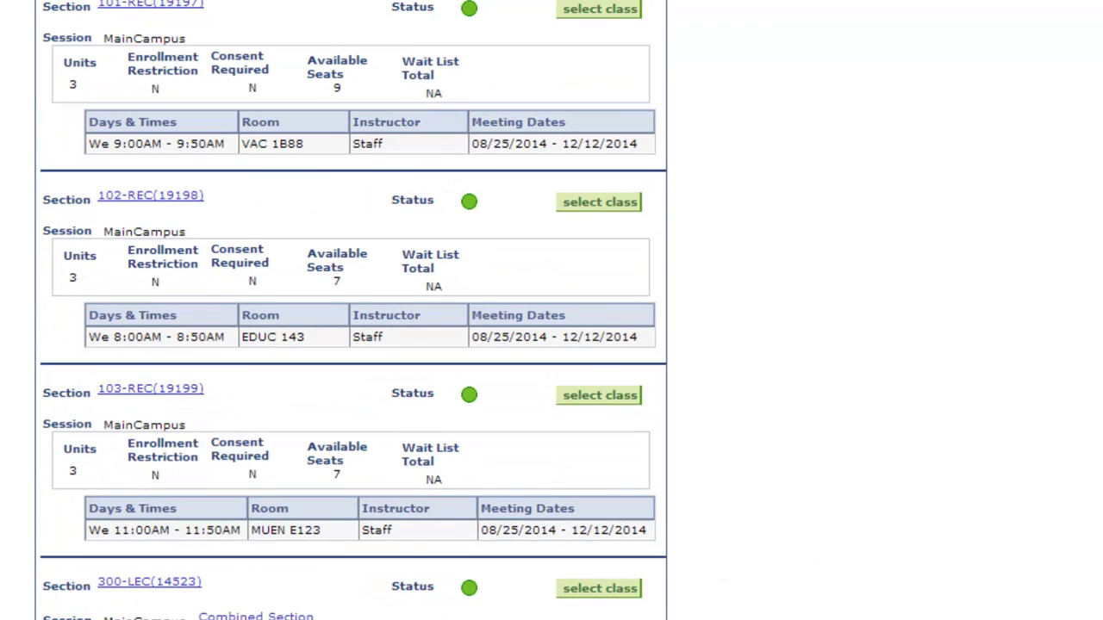
{"action": "scroll", "coordinate": [736, 371], "scroll_direction": "up", "scroll_amount": 5}
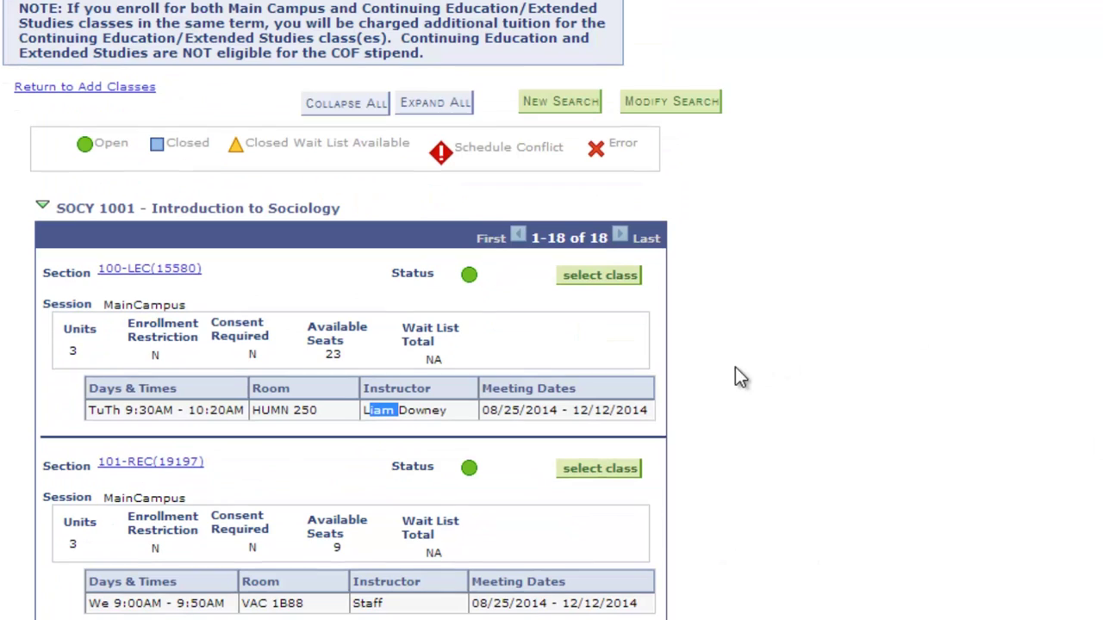
Add SOCY 1001 lecture 100 with recitation 102 to the shopping cart
{"action": "left_click", "coordinate": [585, 283]}
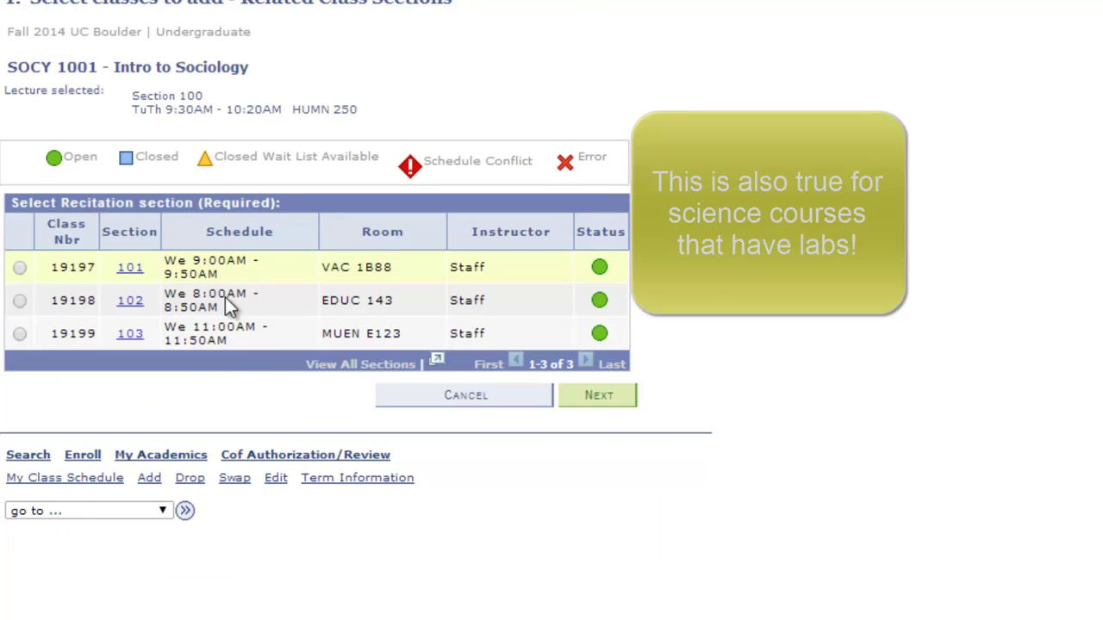
{"action": "left_click", "coordinate": [20, 301]}
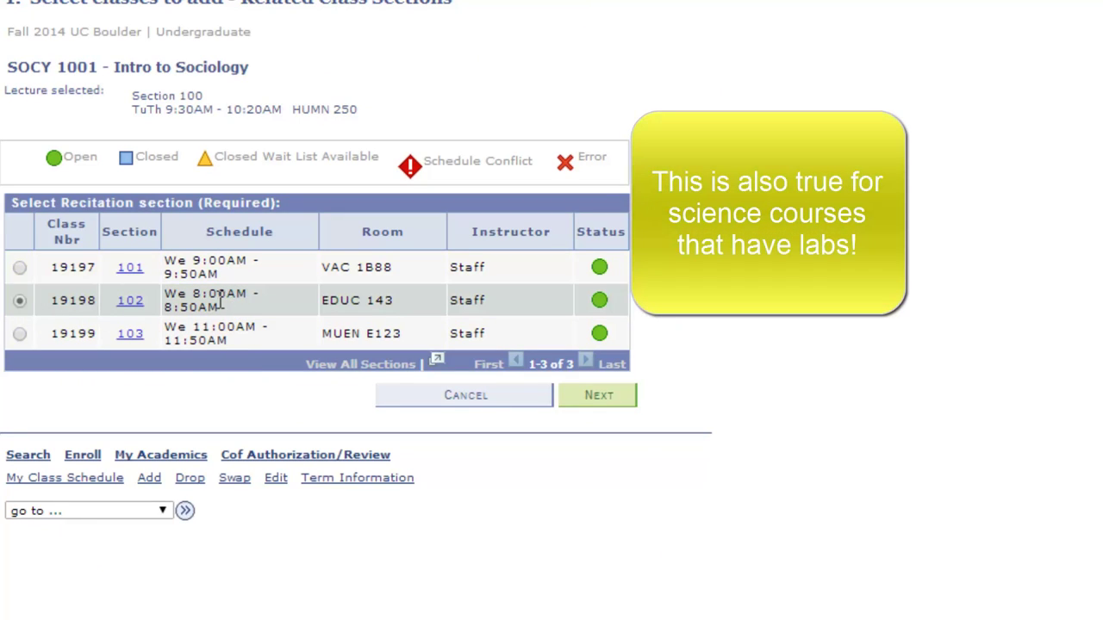
{"action": "left_click", "coordinate": [613, 398]}
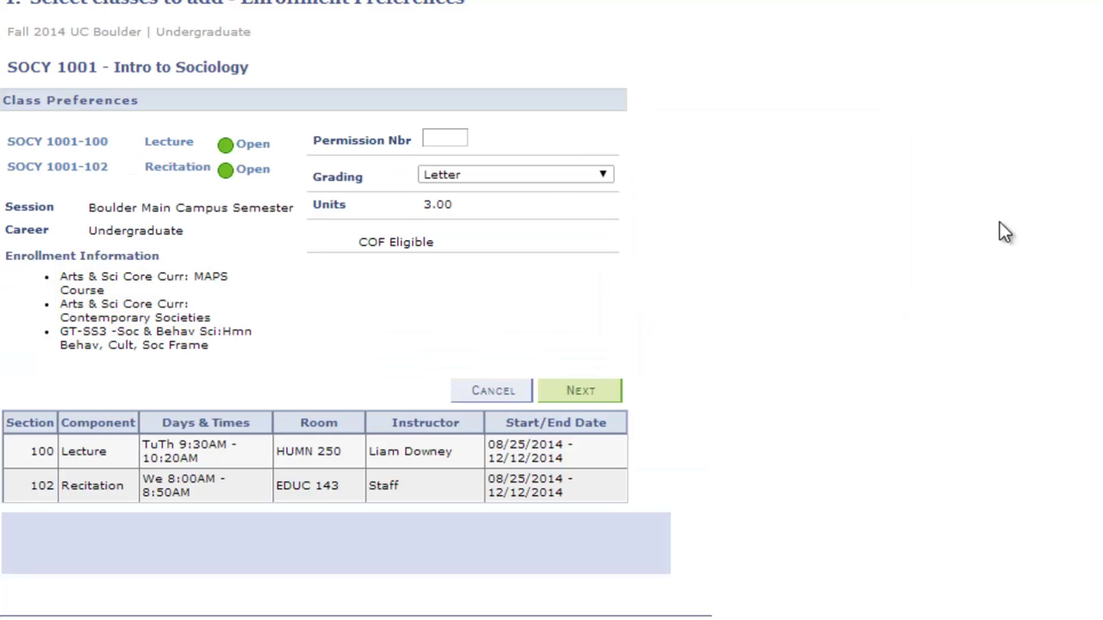
{"action": "left_click", "coordinate": [583, 392]}
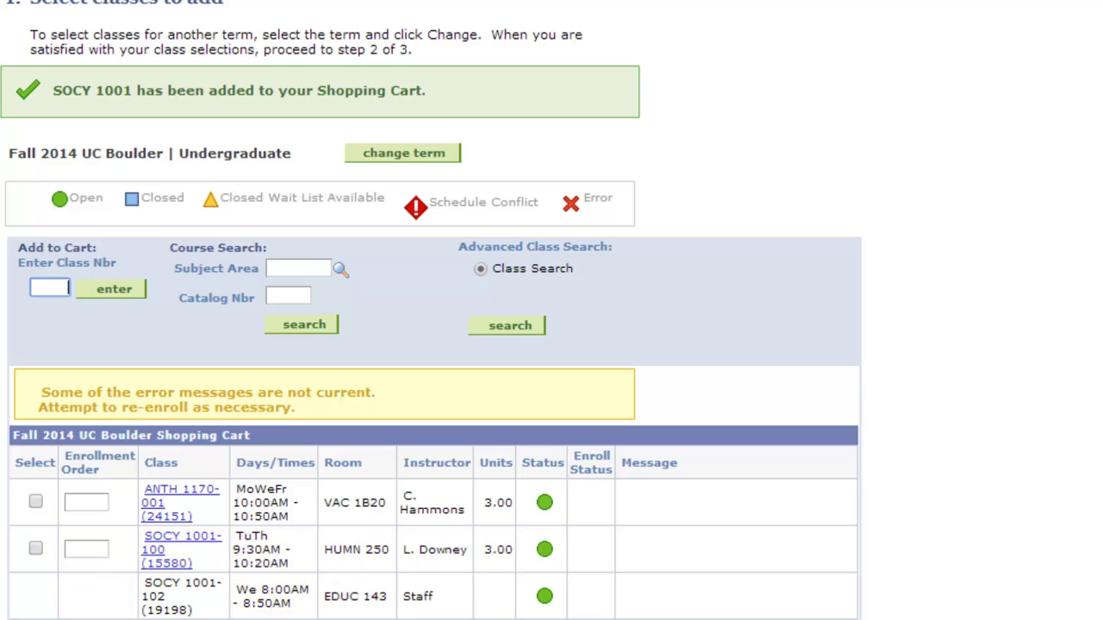
{"action": "scroll", "coordinate": [556, 410], "scroll_direction": "down", "scroll_amount": 2}
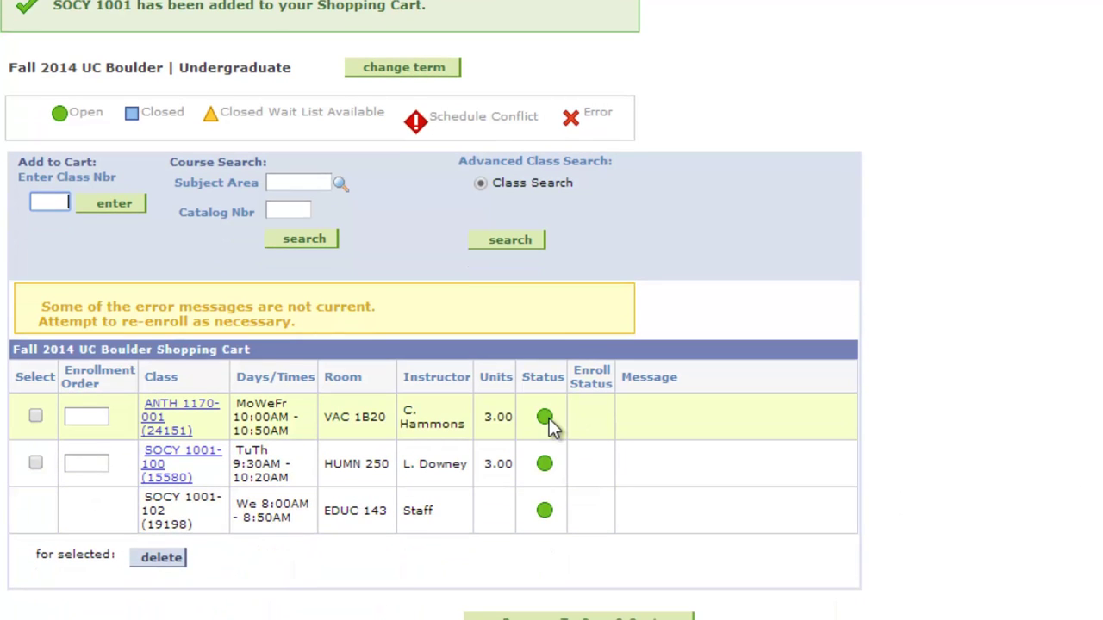